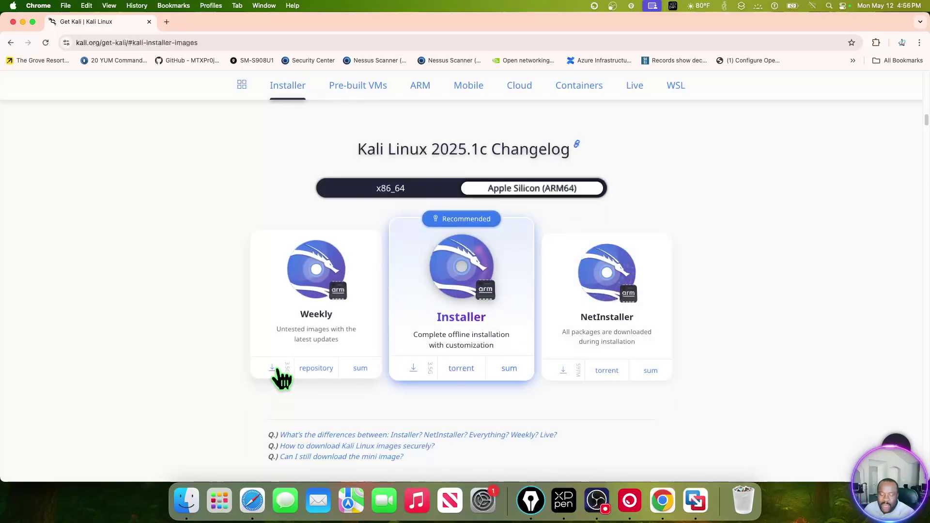
# Step: Save the Weekly ARM64 installer kali-linux-2025-W20-installer-arm64.iso to the Desktop, then minimize Chrome
pyautogui.click(272, 369)
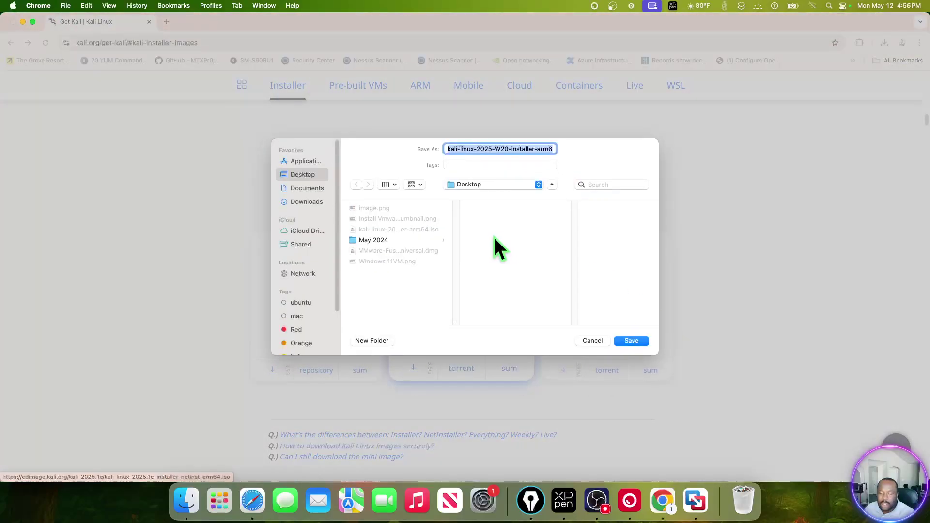
pyautogui.click(631, 341)
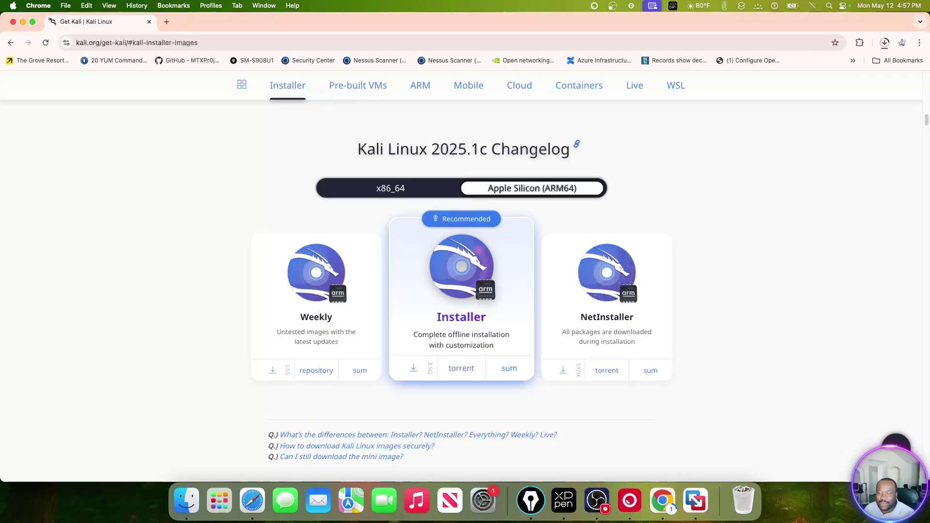
pyautogui.click(24, 21)
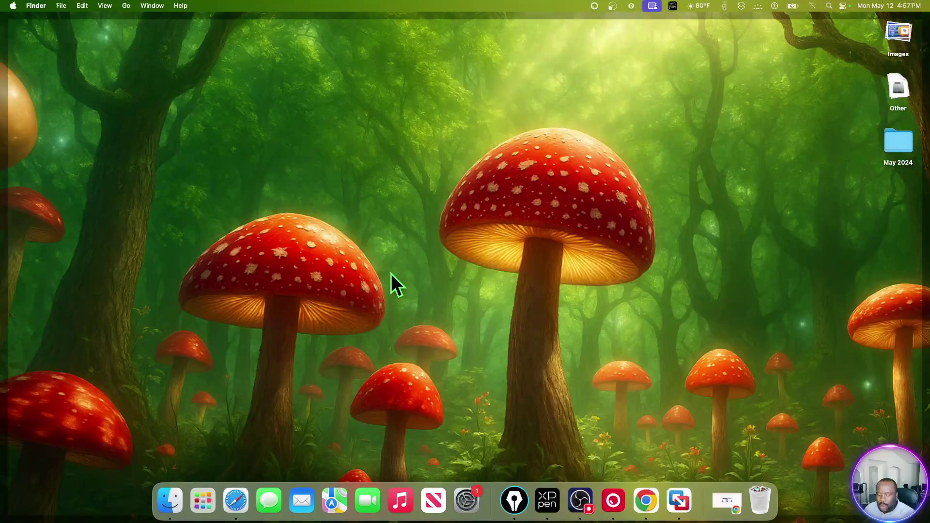
# Step: Launch VMware Fusion from Launchpad and close its Windows 11 virtual machine window
pyautogui.press('F4')
pyautogui.write('fusio')
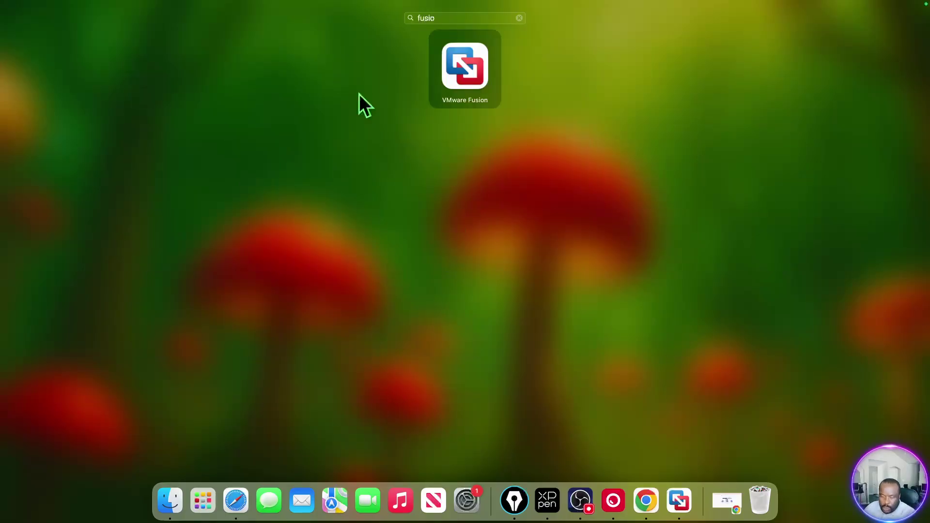
pyautogui.click(459, 69)
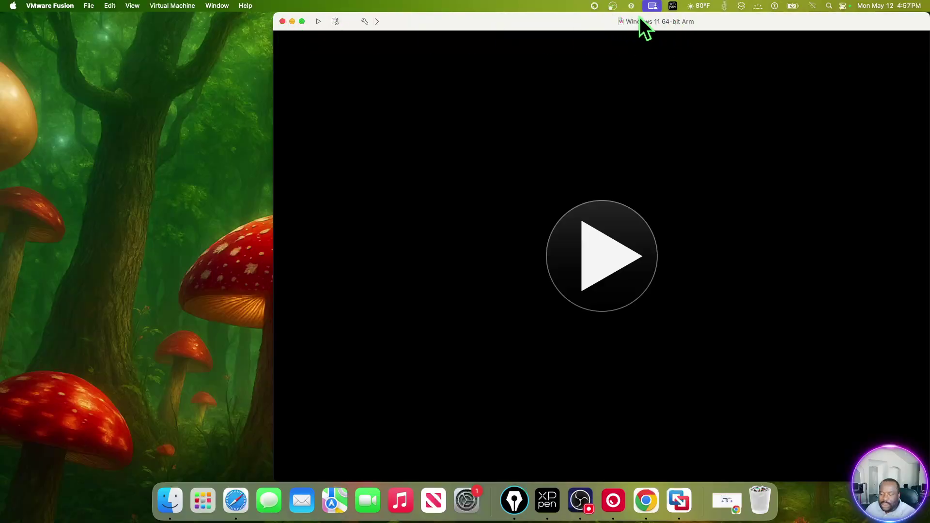
pyautogui.click(283, 21)
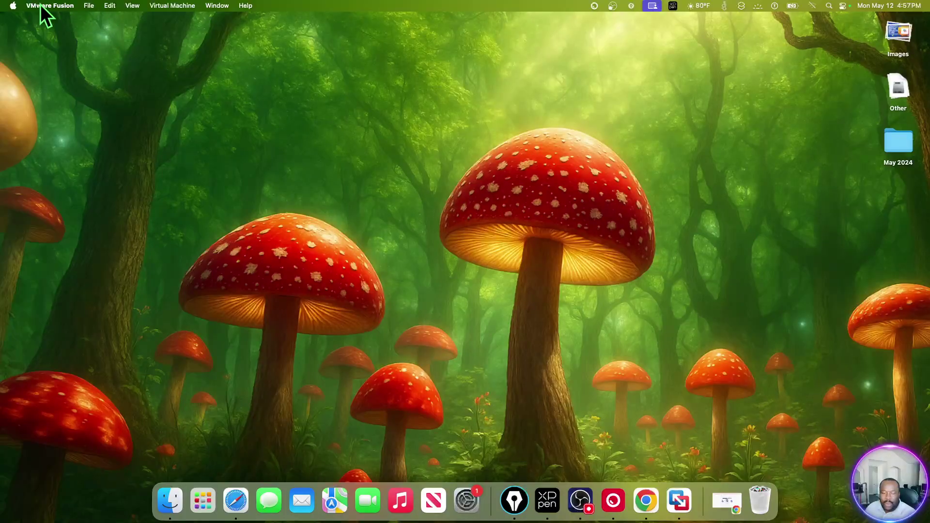
# Step: Start File > New and drag kali-linux-2025-W20-installer-arm64.iso from the Desktop into the install-image area
pyautogui.click(89, 6)
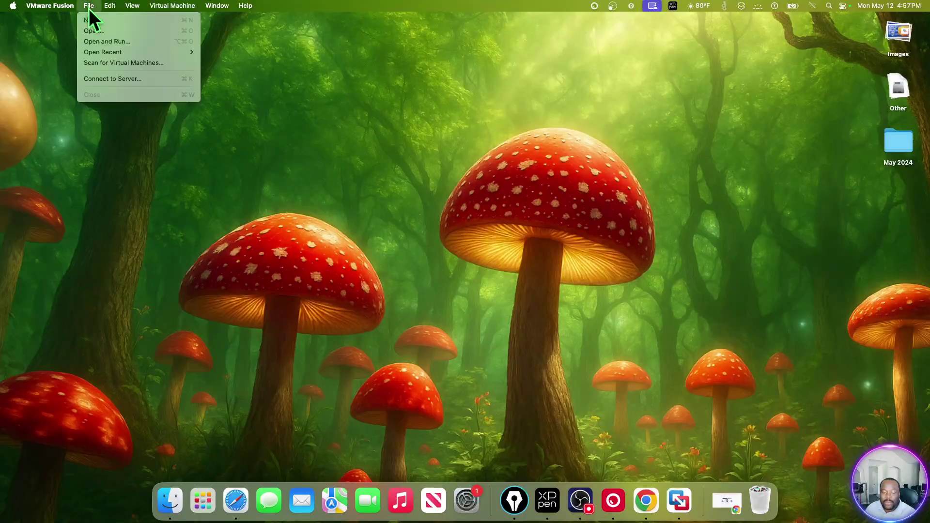
pyautogui.click(92, 22)
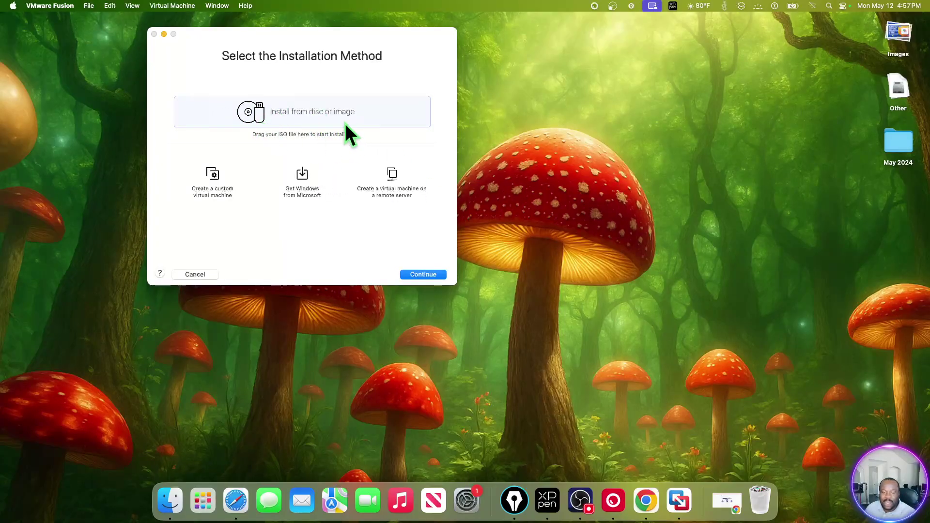
pyautogui.click(885, 94)
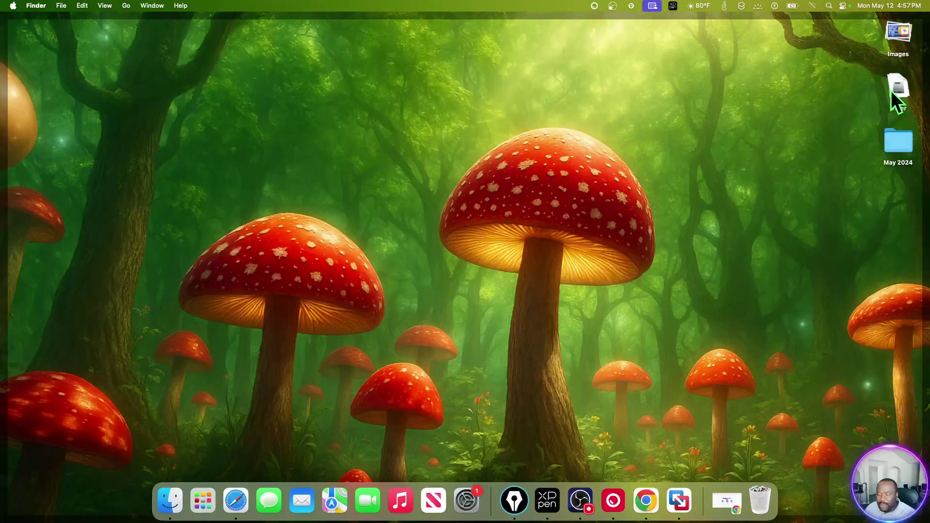
pyautogui.click(758, 197)
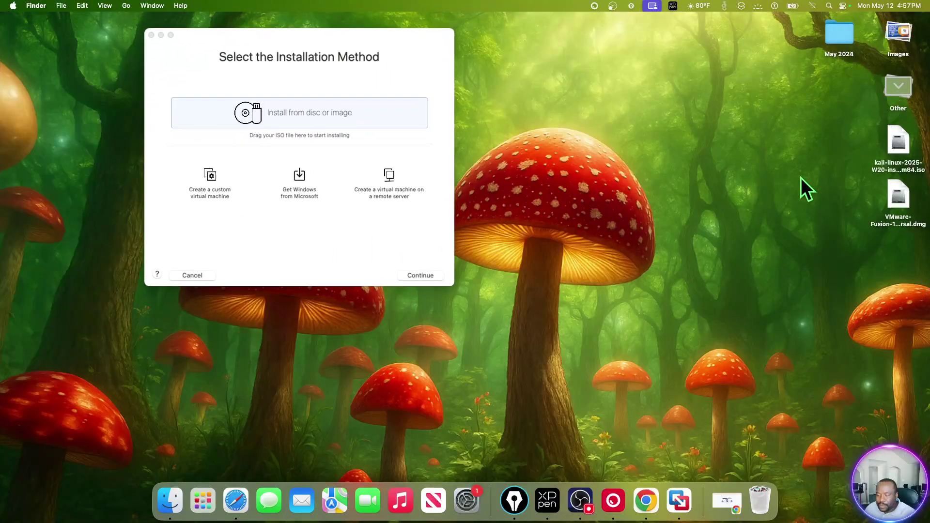
pyautogui.moveTo(897, 154); pyautogui.dragTo(300, 98)
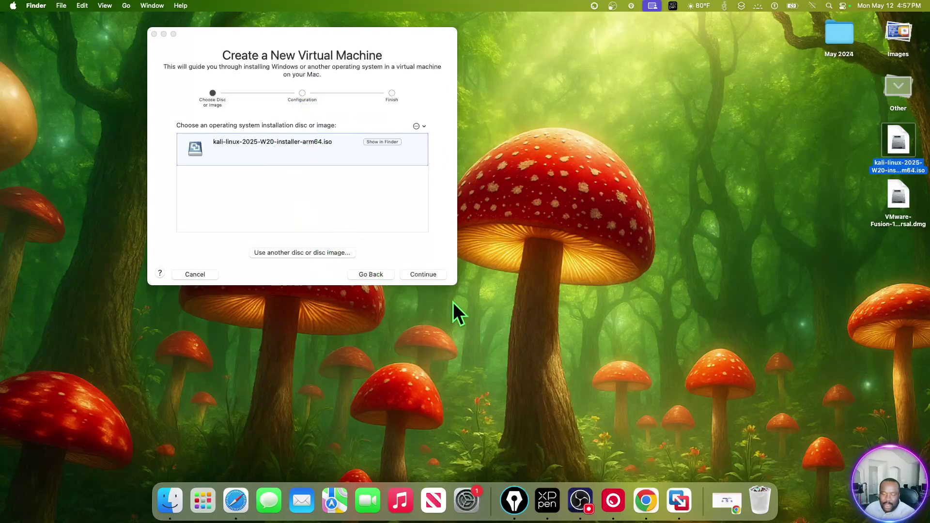
# Step: Pick Linux > Debian 12.x 64-bit Arm as the guest OS and reach the Finish summary
pyautogui.click(427, 274)
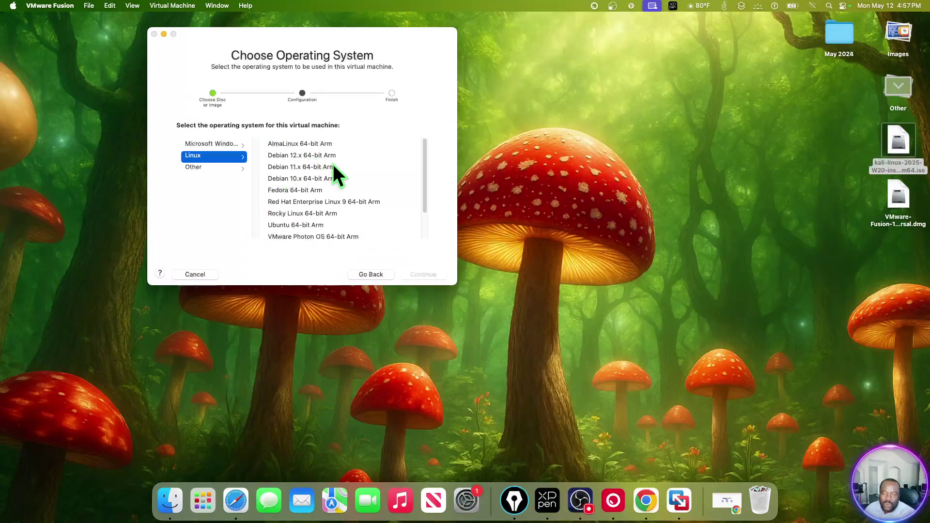
pyautogui.click(305, 157)
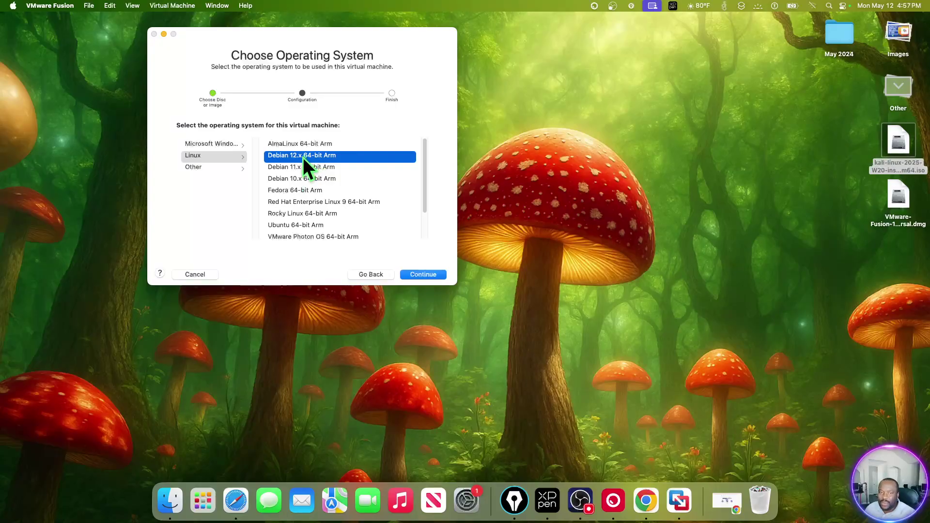
pyautogui.click(438, 276)
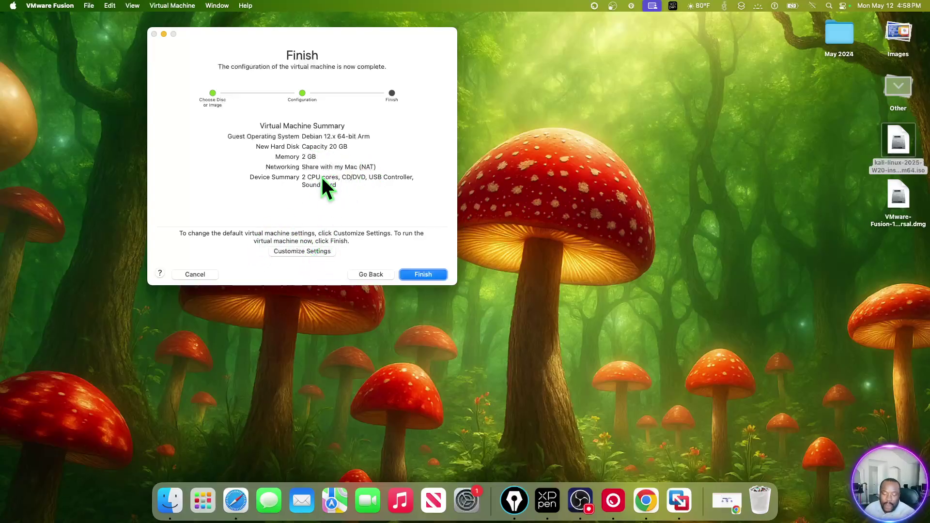
# Step: Choose Customize Settings and save the new virtual machine under the name Kali-Linux
pyautogui.click(300, 249)
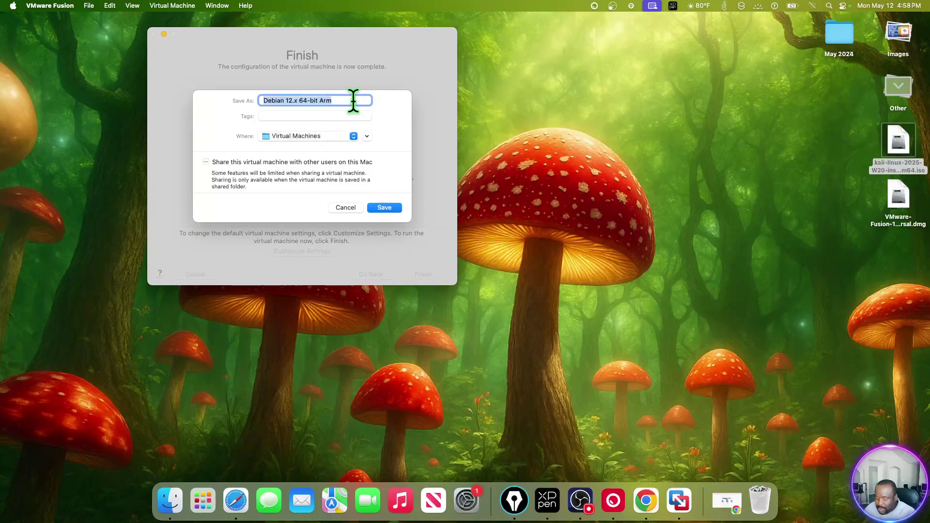
pyautogui.write('K')
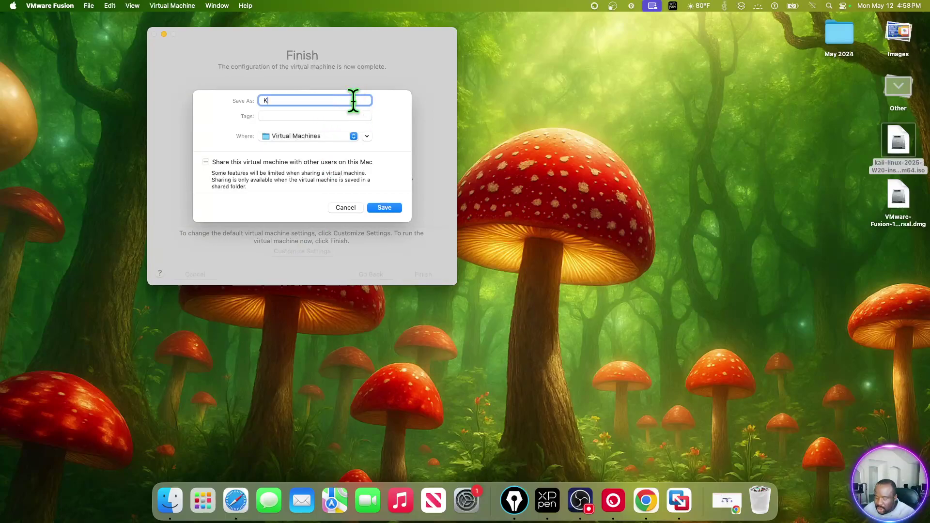
pyautogui.write('a')
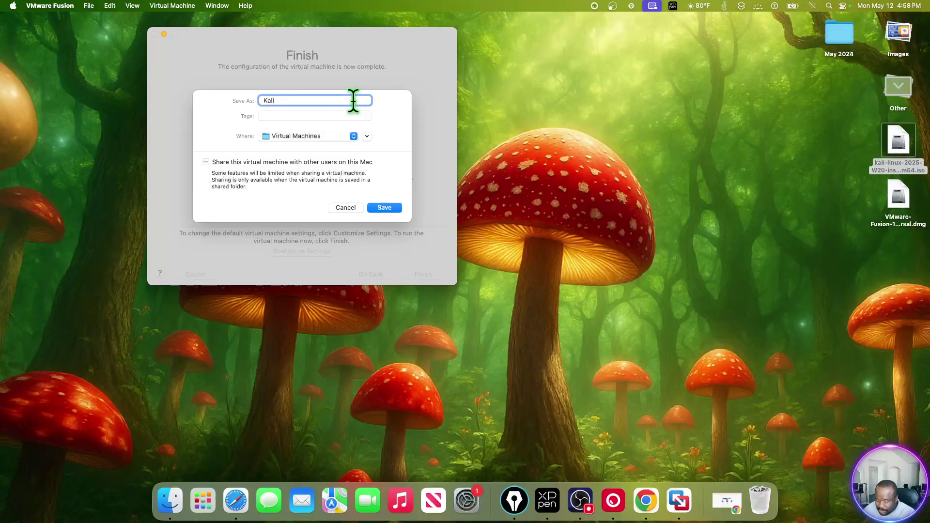
pyautogui.write('li-Linux')
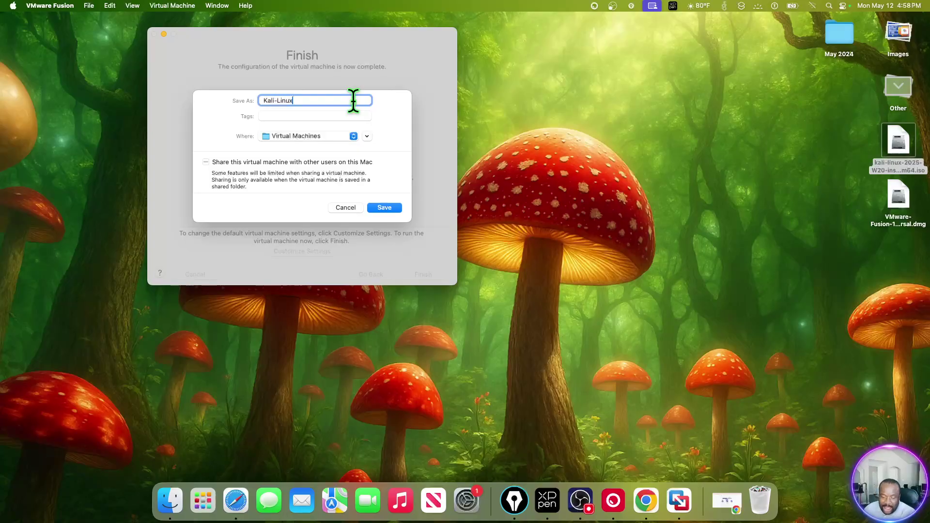
pyautogui.click(388, 208)
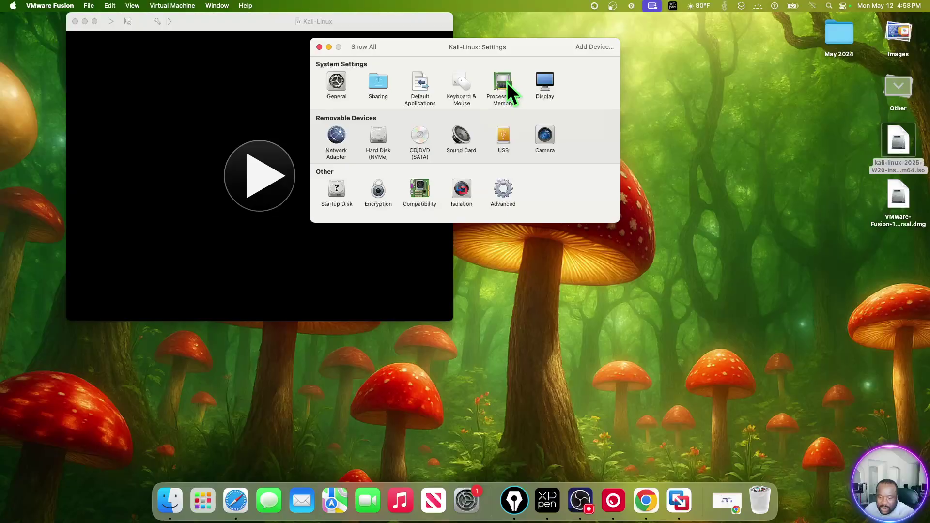
# Step: Raise the memory to 4096 MB in Processors & Memory, then close Settings
pyautogui.click(507, 83)
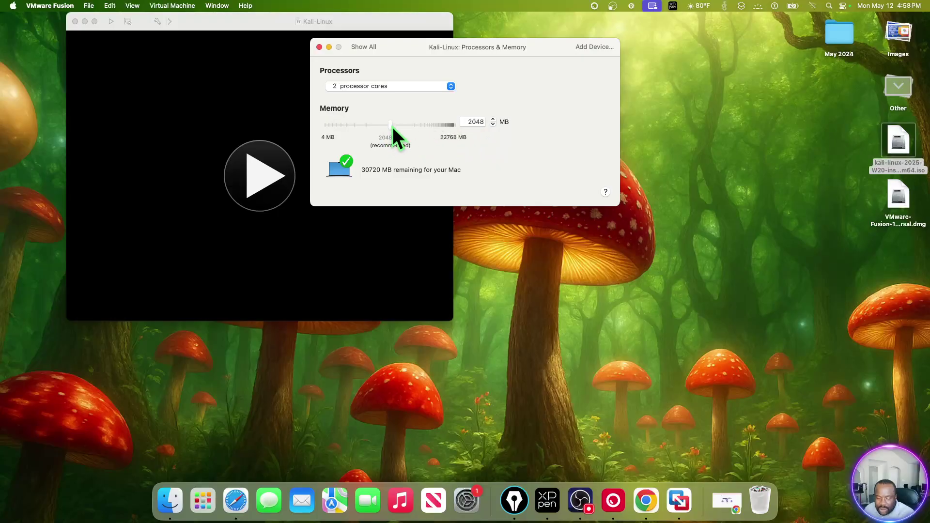
pyautogui.moveTo(402, 126); pyautogui.dragTo(426, 125)
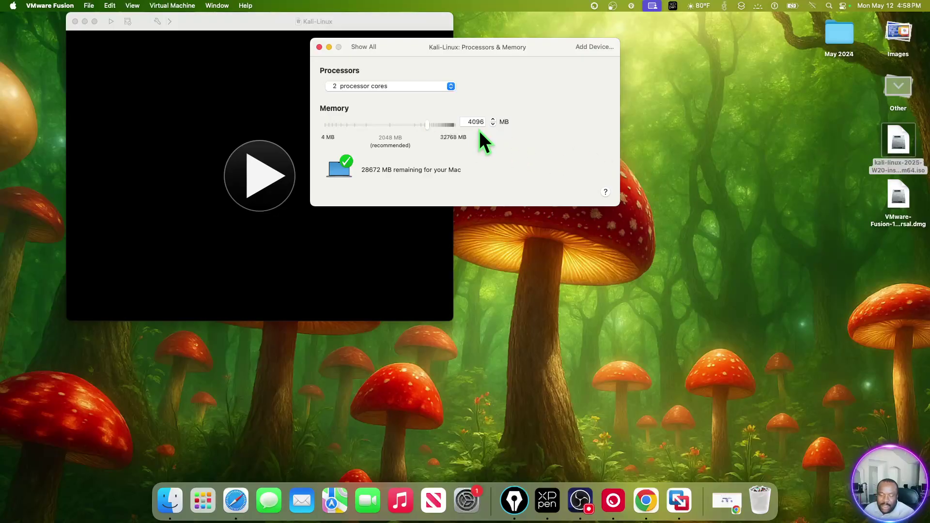
pyautogui.click(320, 47)
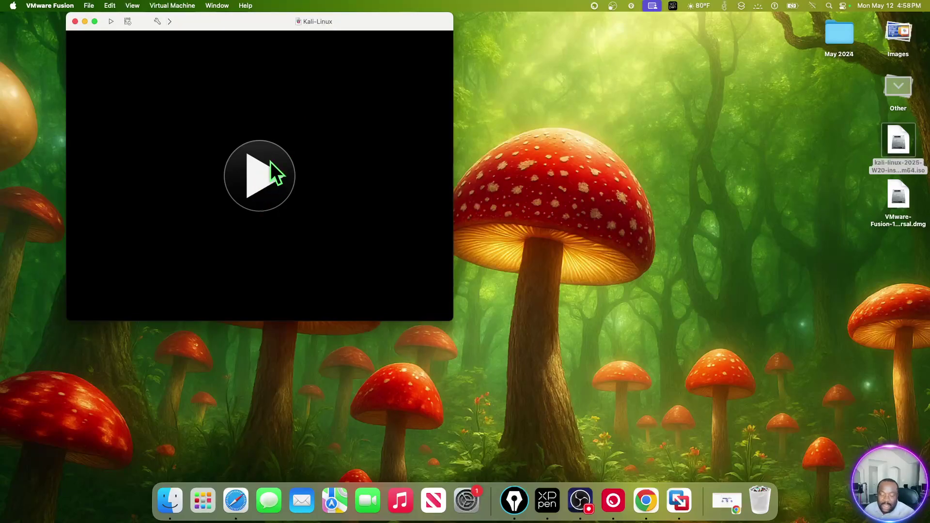
# Step: Power on Kali-Linux and start Graphical install from the boot menu
pyautogui.click(263, 178)
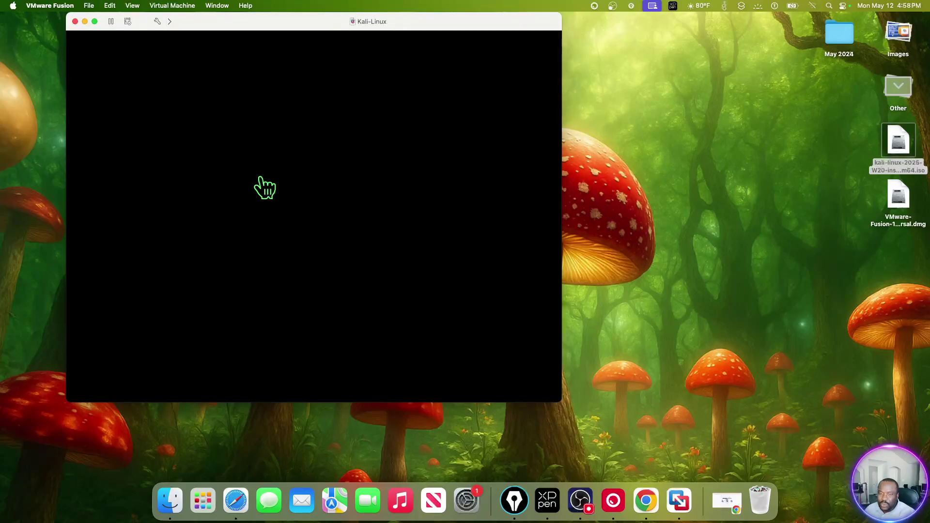
pyautogui.click(265, 187)
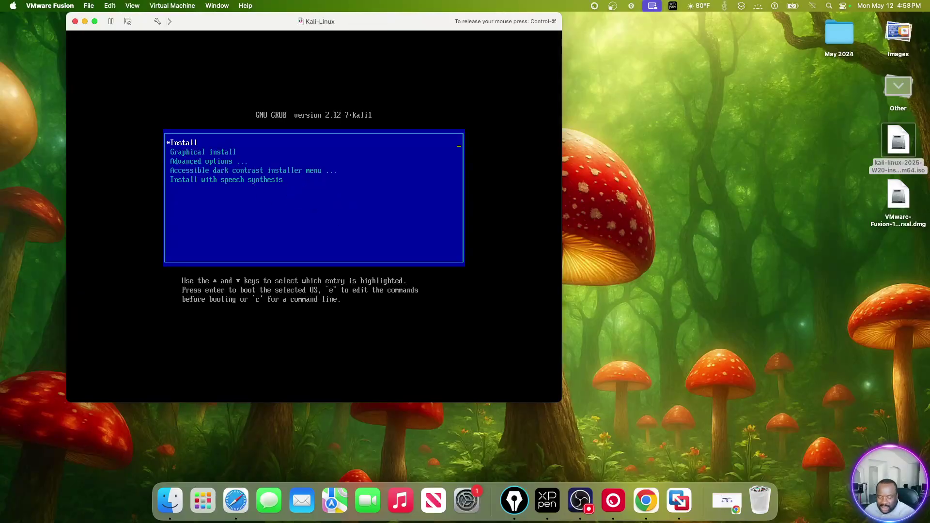
pyautogui.press('Down')
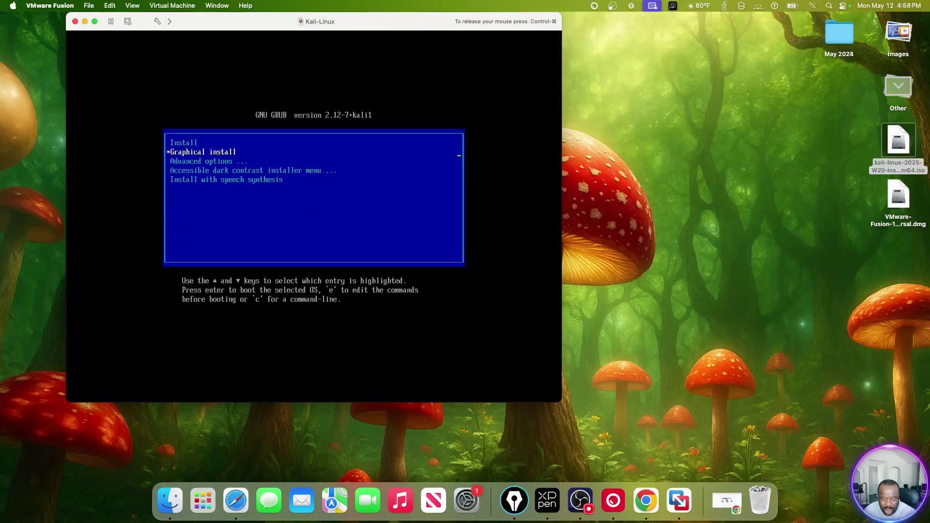
pyautogui.press('Return')
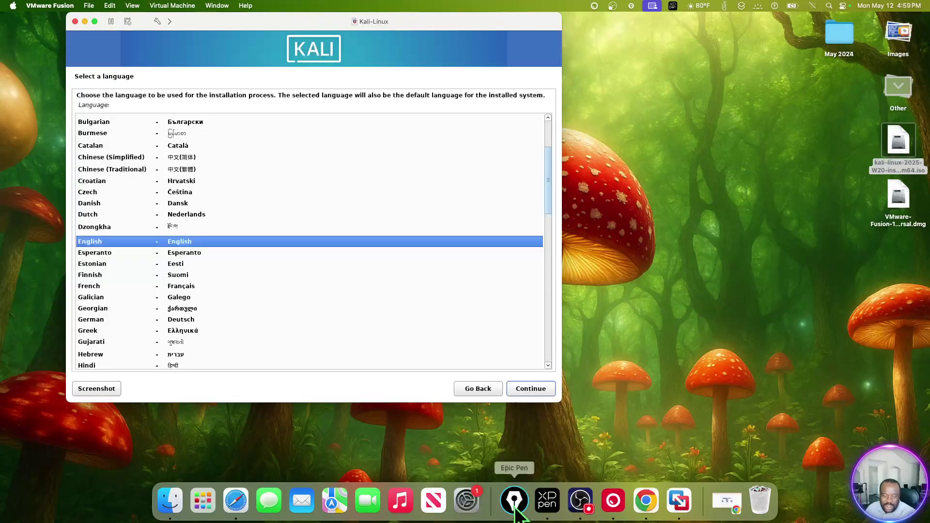
# Step: Accept English, United States and the American English keyboard, then select the Hostname field
pyautogui.click(529, 393)
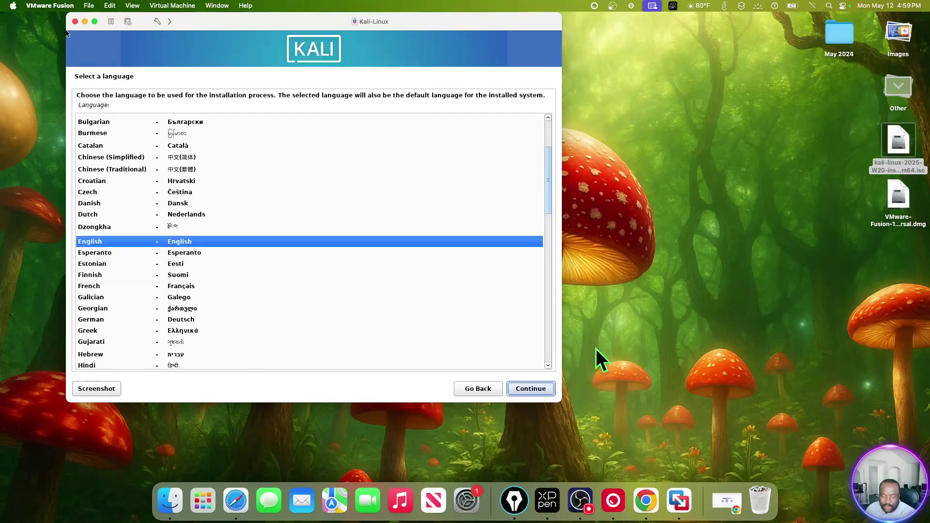
pyautogui.click(524, 392)
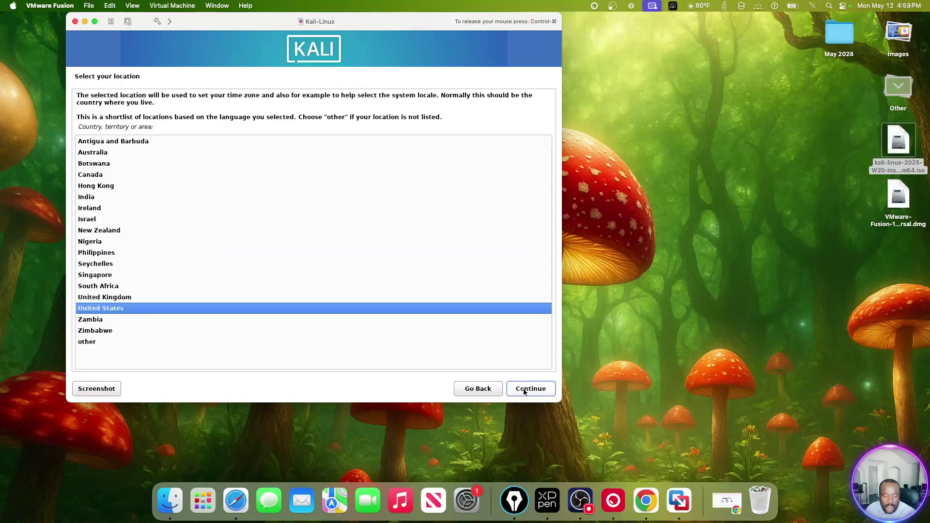
pyautogui.click(525, 391)
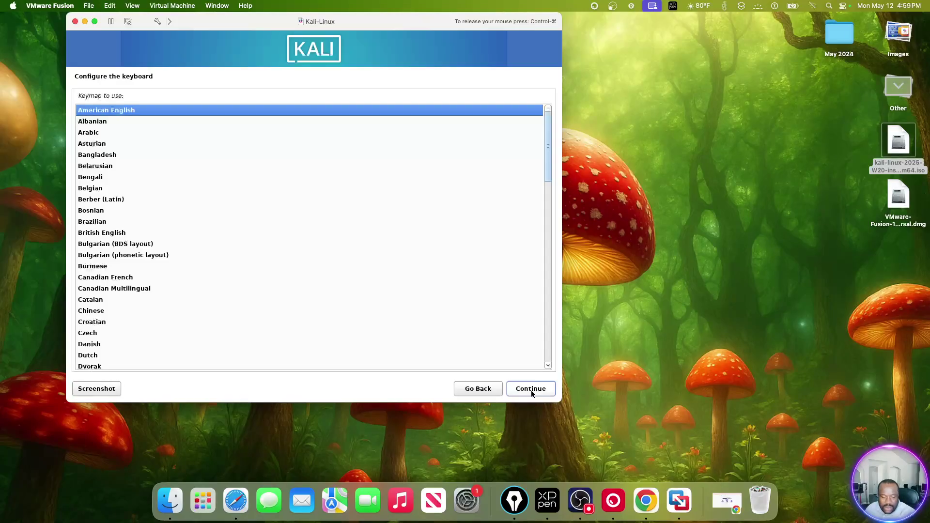
pyautogui.click(533, 390)
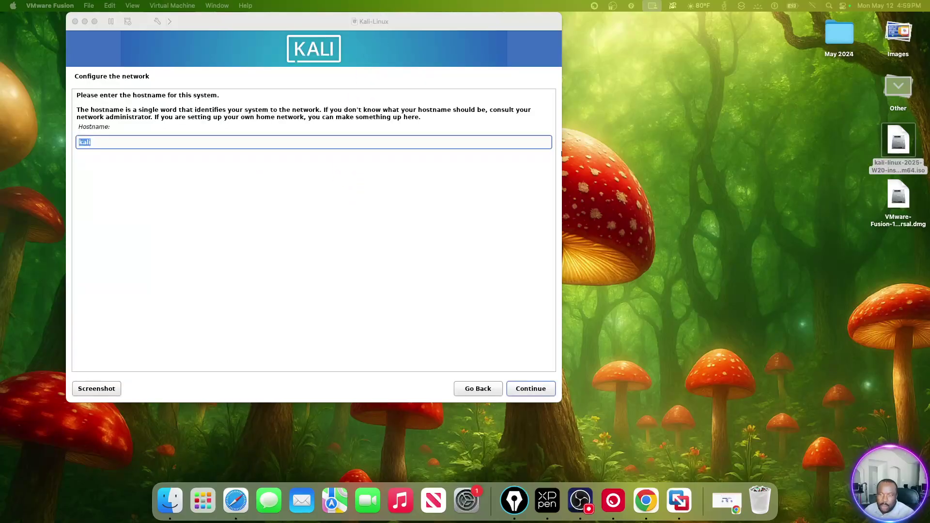
pyautogui.click(155, 137)
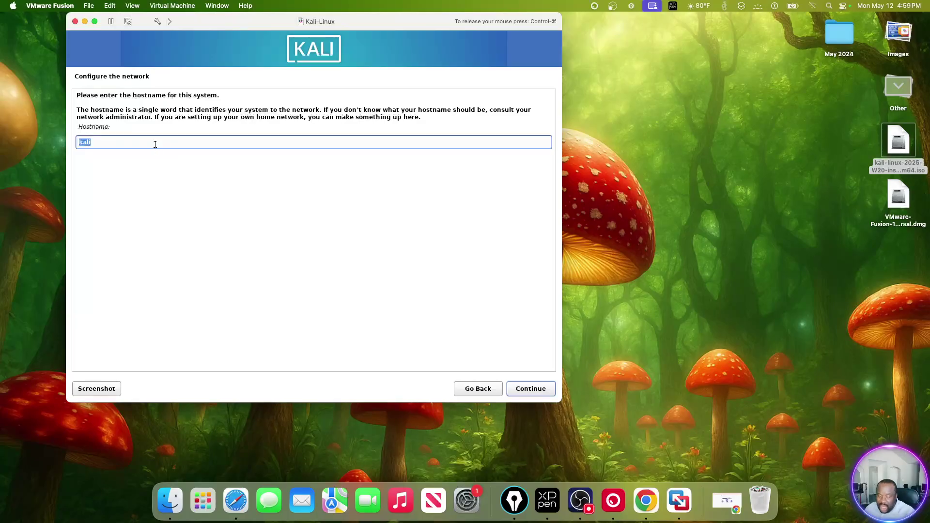
# Step: Set the hostname to hackerbox and leave the domain name blank
pyautogui.write('hackerbox')
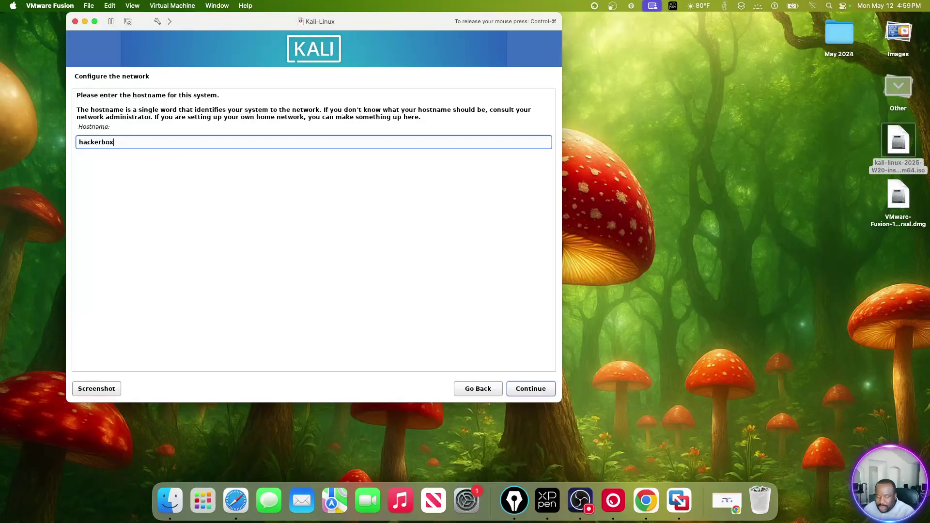
pyautogui.click(550, 393)
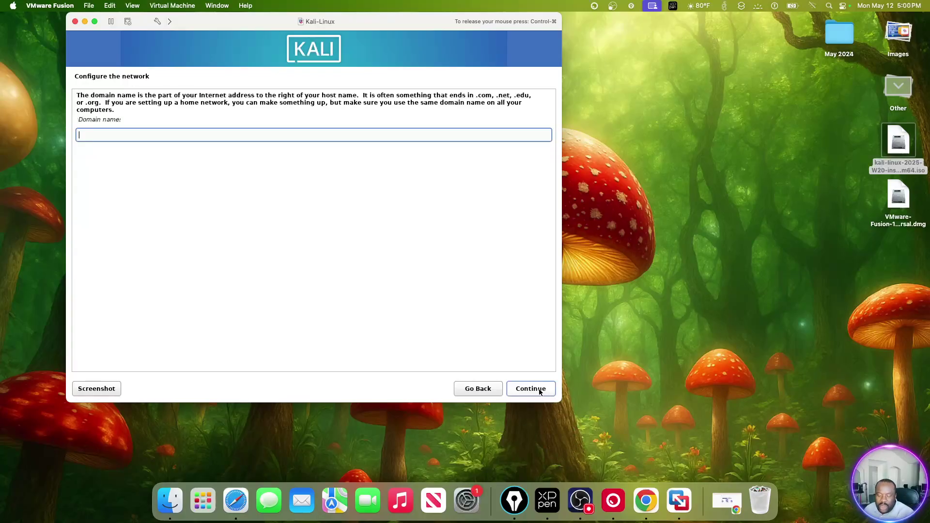
pyautogui.click(540, 390)
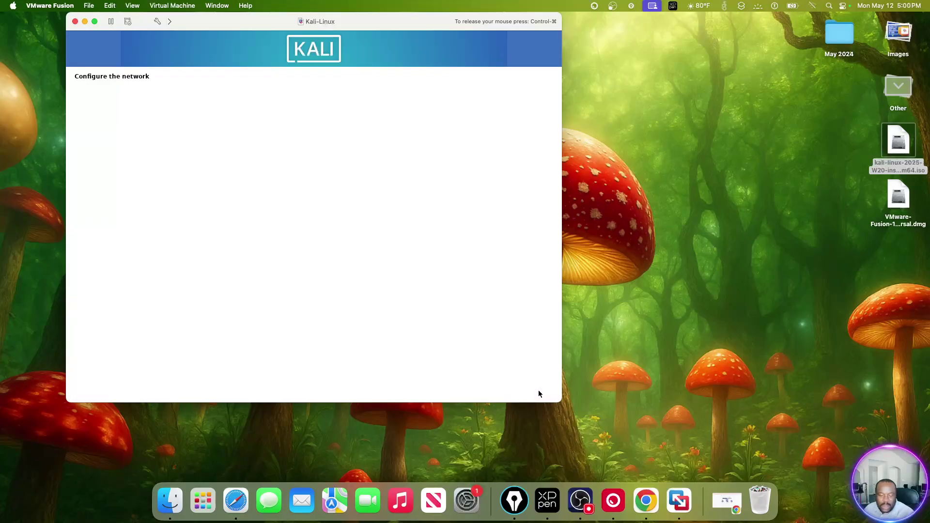
# Step: Enter the new user's full name and username
pyautogui.write('Stanislas tebid')
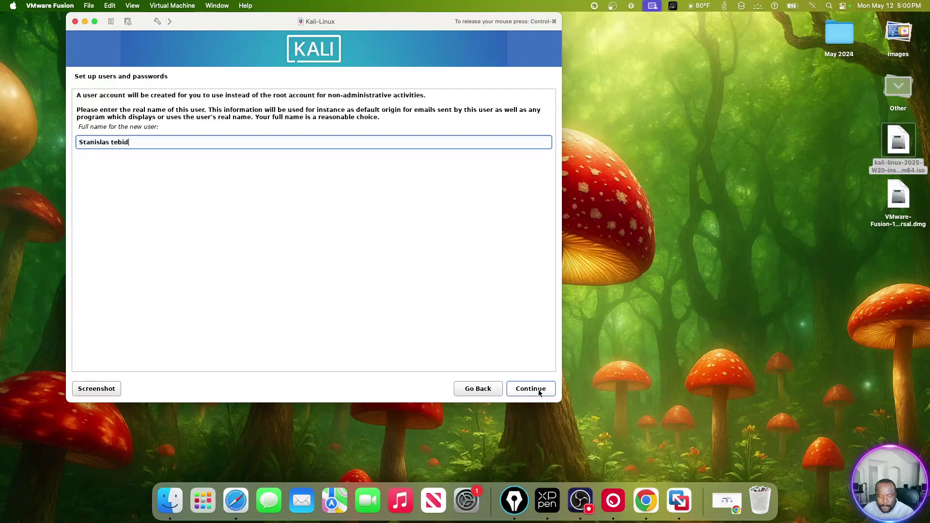
pyautogui.press('BackSpace')
pyautogui.press('BackSpace')
pyautogui.press('BackSpace')
pyautogui.press('BackSpace')
pyautogui.press('BackSpace')
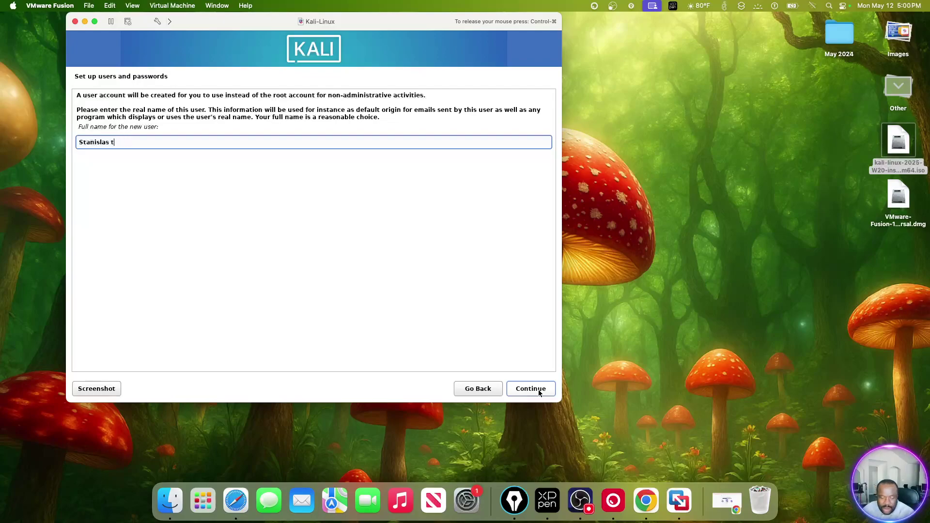
pyautogui.write('Tebid')
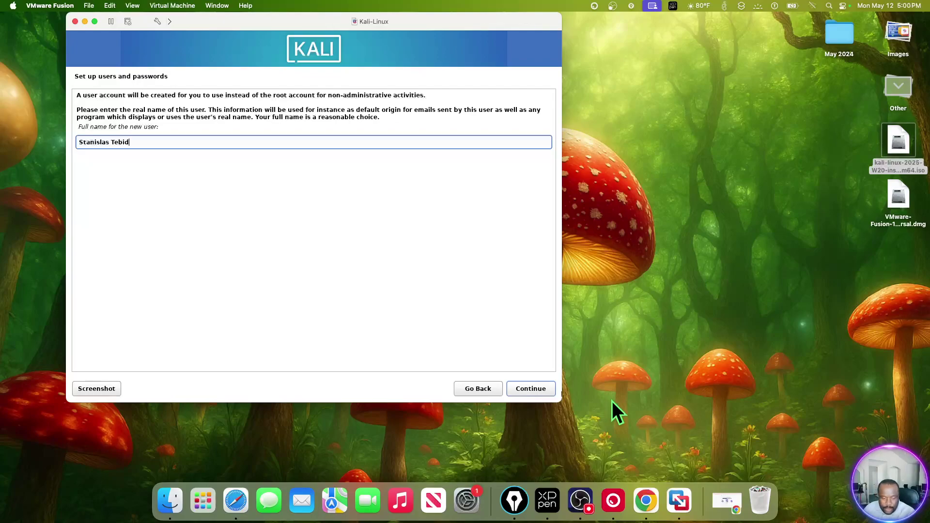
pyautogui.click(529, 391)
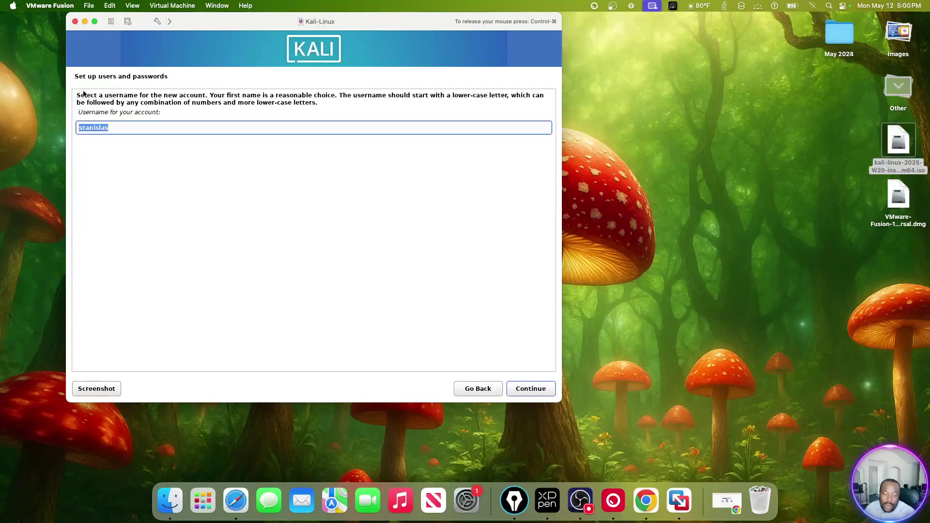
pyautogui.write('stebid')
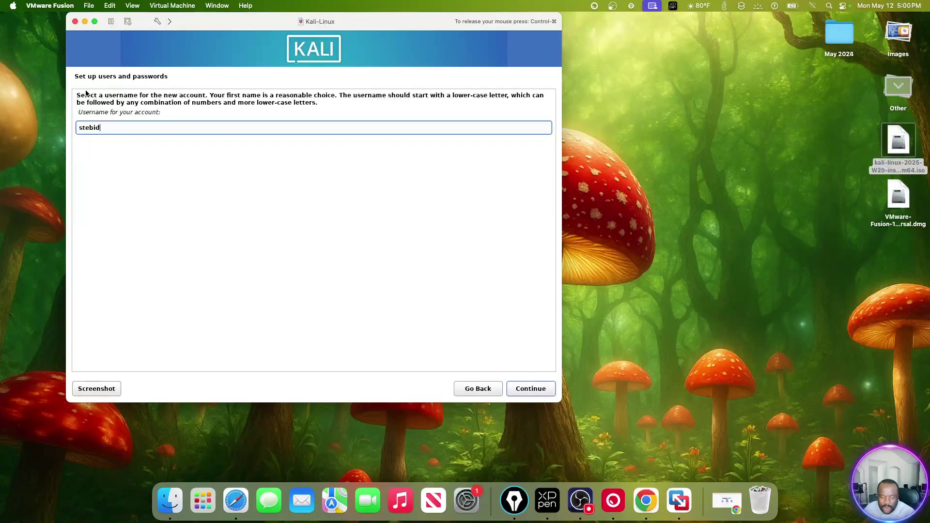
pyautogui.click(531, 389)
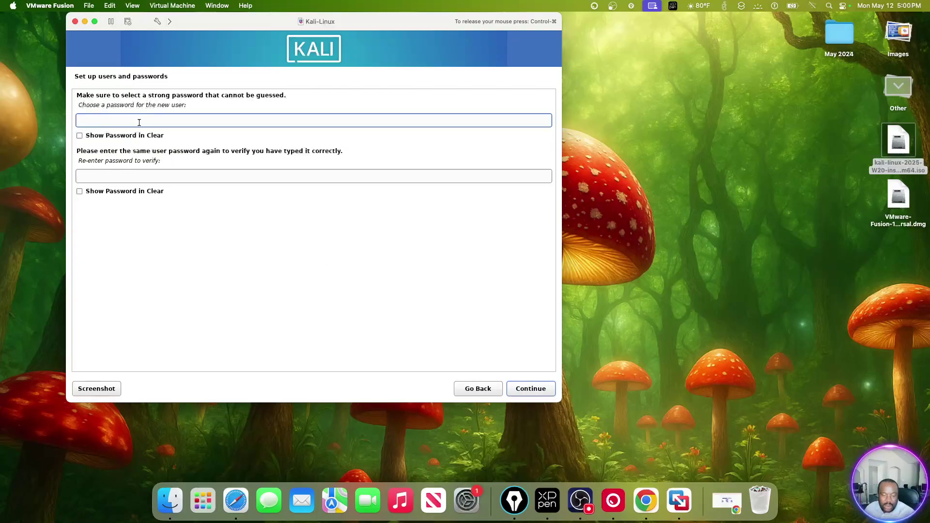
# Step: Type the account password and repeat it in the confirmation field
pyautogui.write('••••••••••')
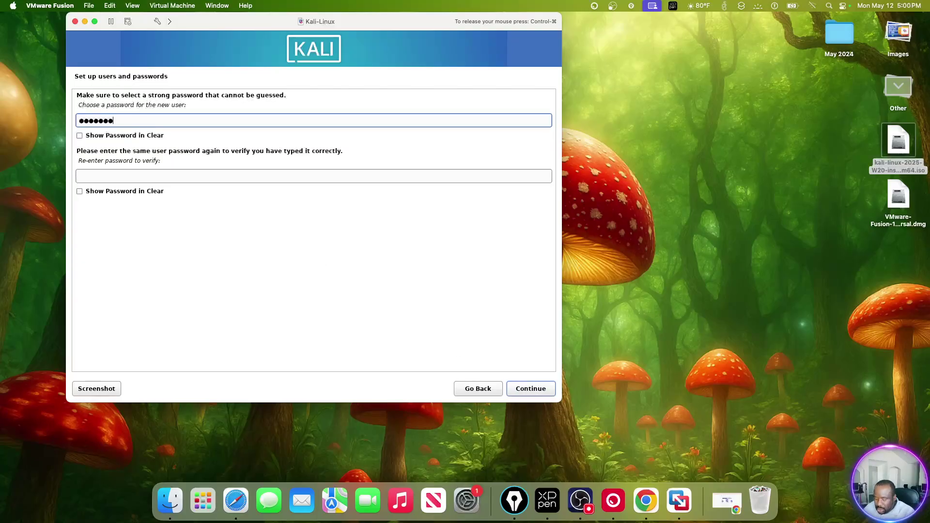
pyautogui.write('•••')
pyautogui.press('Tab')
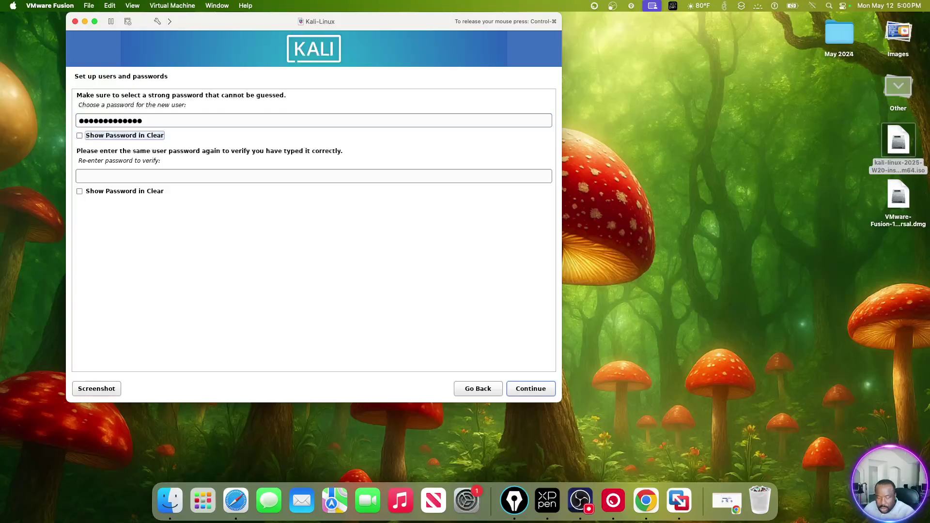
pyautogui.press('Tab')
pyautogui.write('••••••••••')
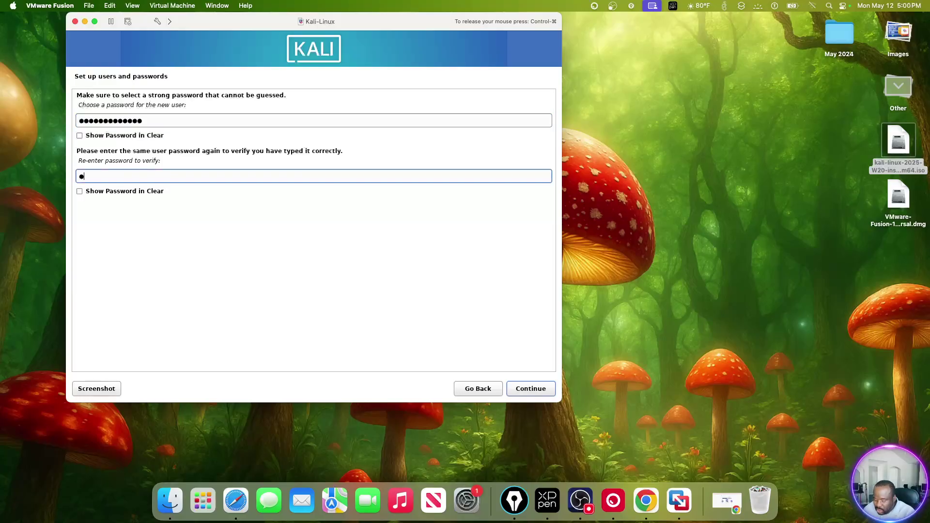
pyautogui.write('•••')
# Step: Confirm the password and set the time zone to Central
pyautogui.click(521, 395)
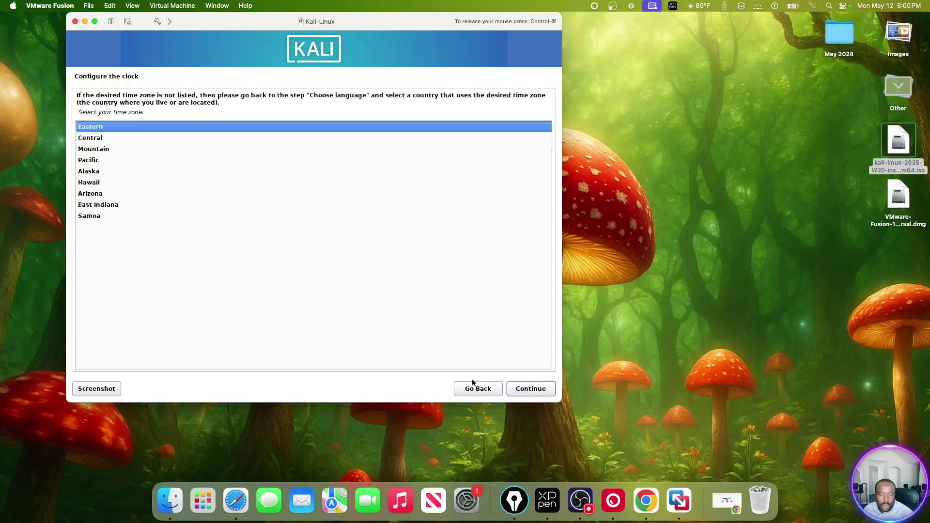
pyautogui.click(89, 140)
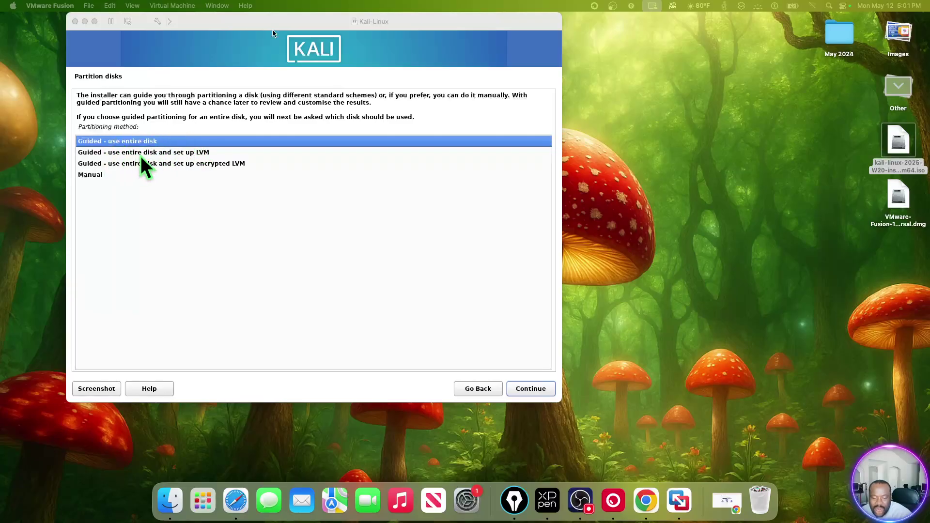
pyautogui.click(209, 153)
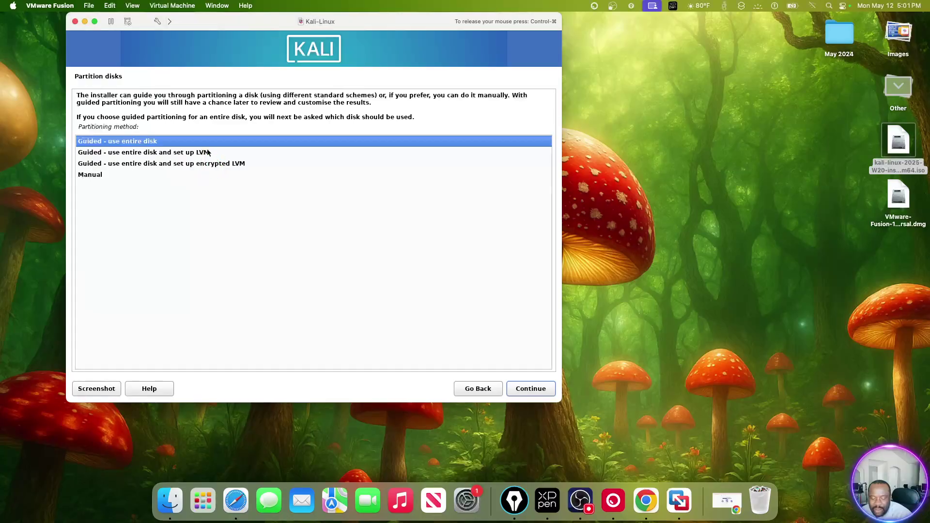
# Step: Choose 'Guided - use entire disk' and select the 21.5 GB /dev/nvme0n1 virtual disk
pyautogui.click(179, 154)
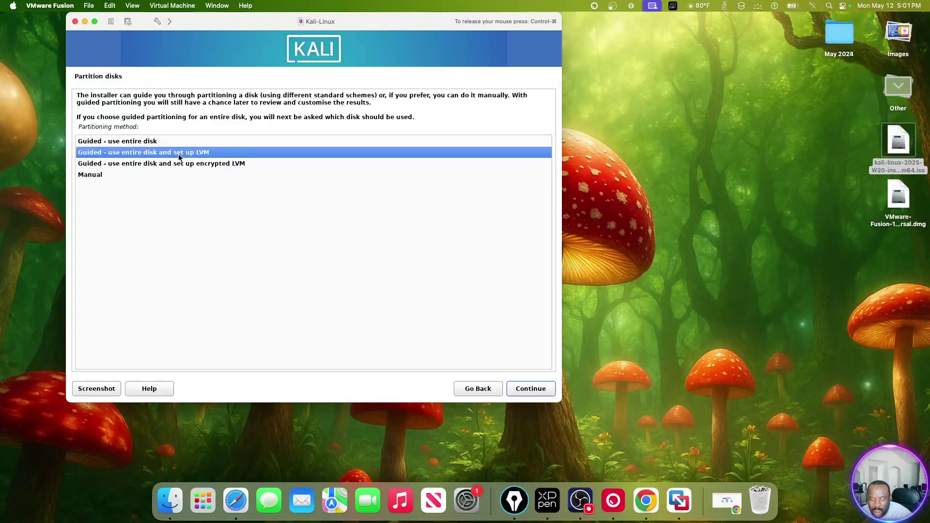
pyautogui.click(151, 142)
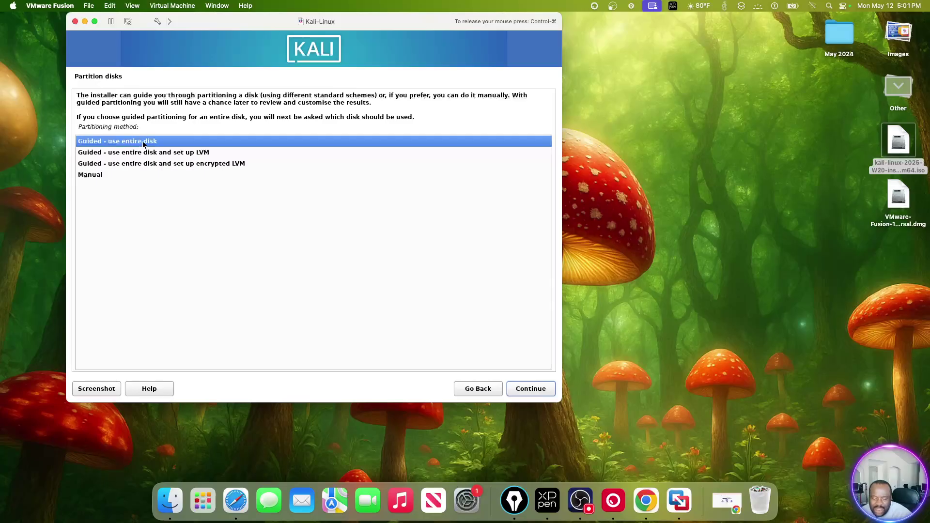
pyautogui.click(543, 390)
pyautogui.press('ctrl+super')
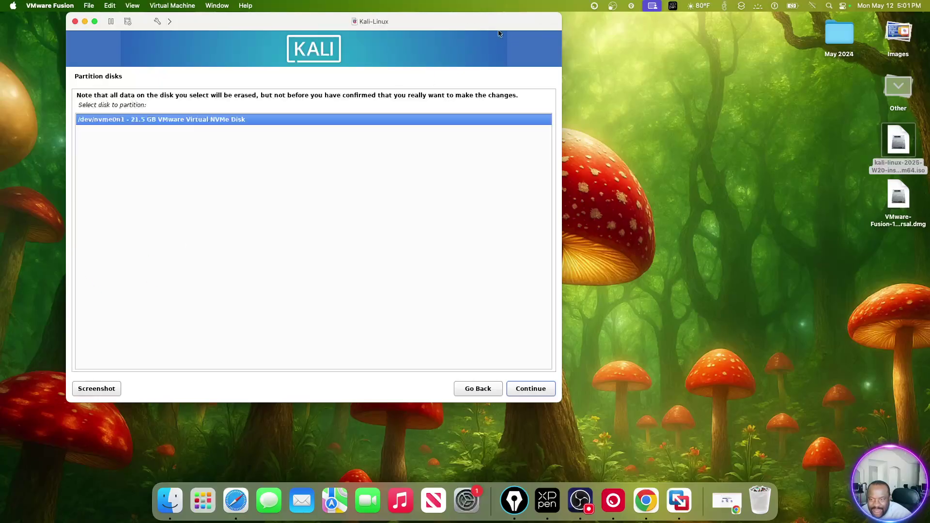
pyautogui.click(532, 392)
pyautogui.click(535, 392)
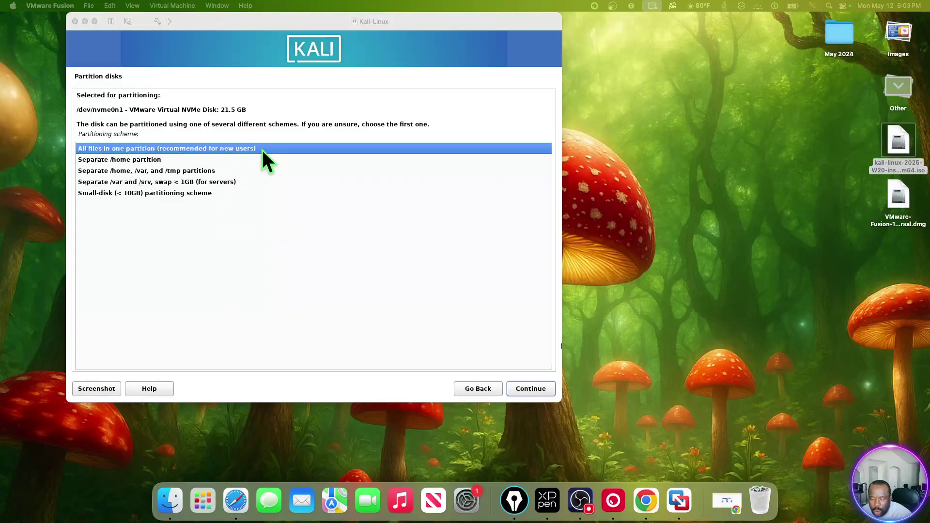
# Step: Use the all-files-in-one-partition scheme, finish partitioning, and confirm writing the changes to disk
pyautogui.click(546, 388)
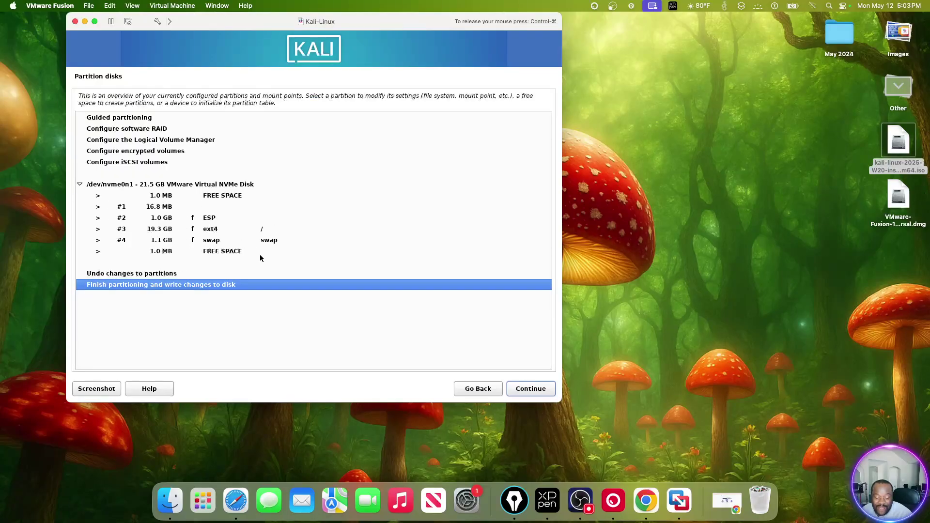
pyautogui.click(532, 390)
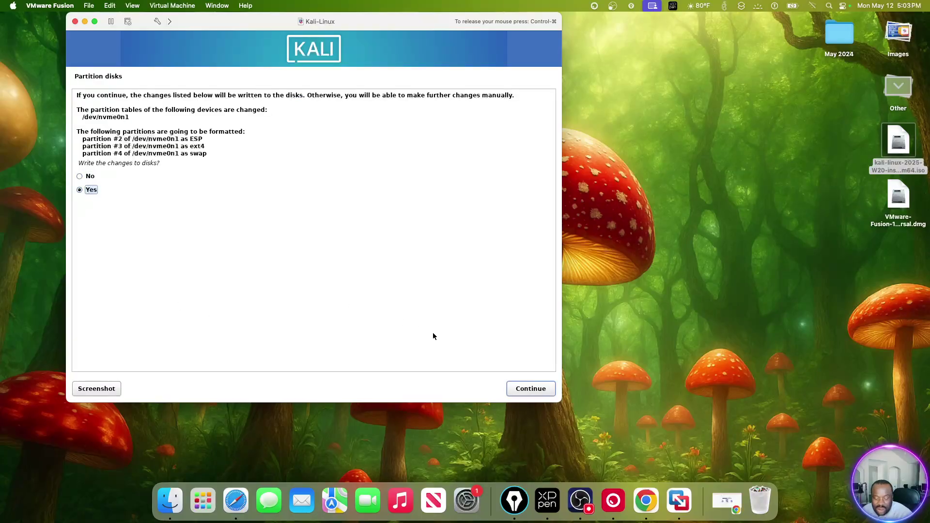
pyautogui.click(548, 393)
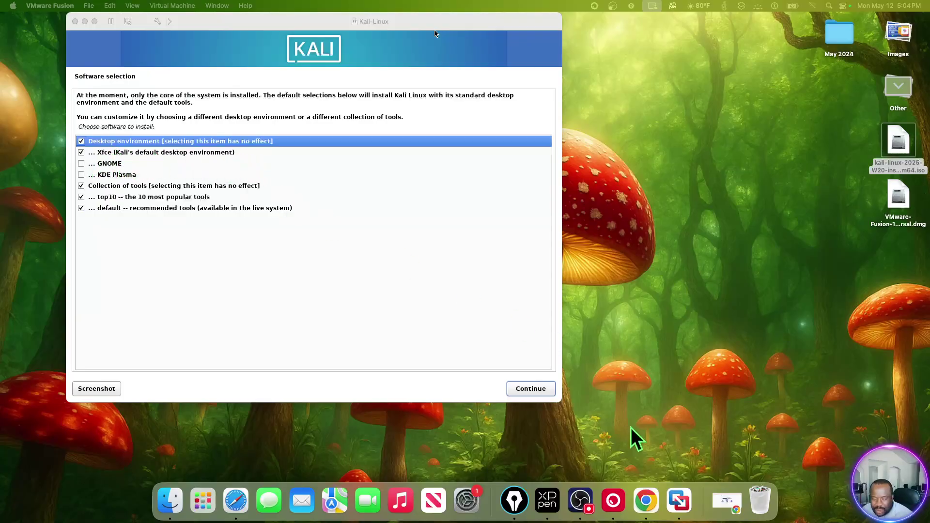
# Step: Install with the default Xfce, top10 and default tools selections, then release the mouse from the VM
pyautogui.click(532, 389)
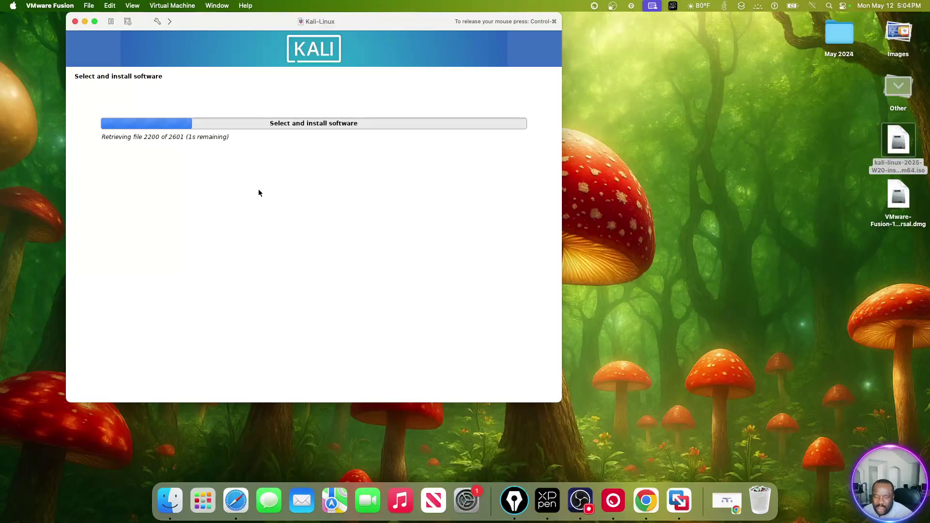
pyautogui.press('ctrl+super')
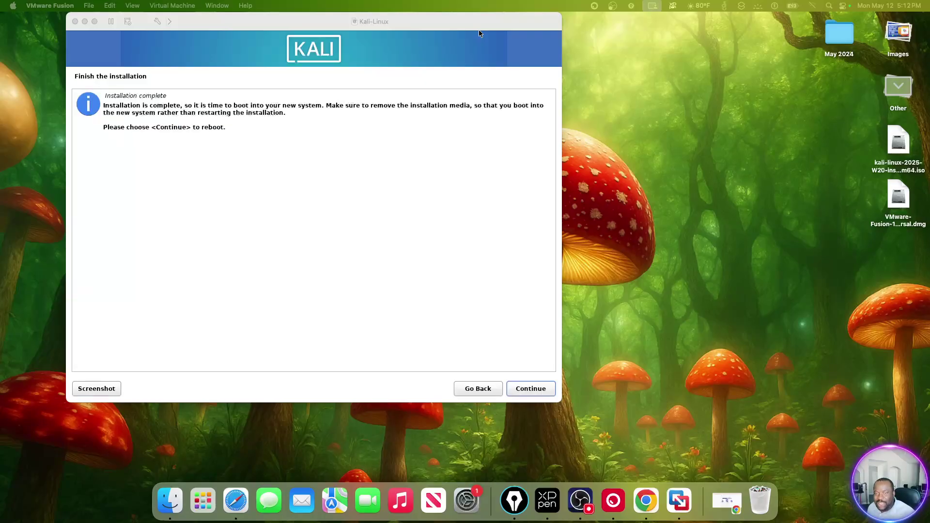
# Step: Finish the installation and reboot the VM into the new Kali system
pyautogui.click(532, 389)
pyautogui.click(532, 391)
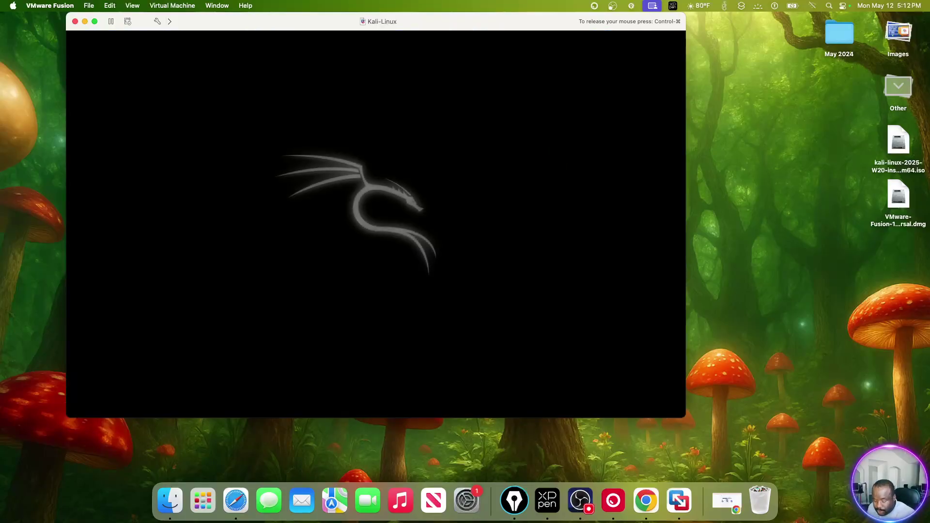
pyautogui.press('ctrl+super')
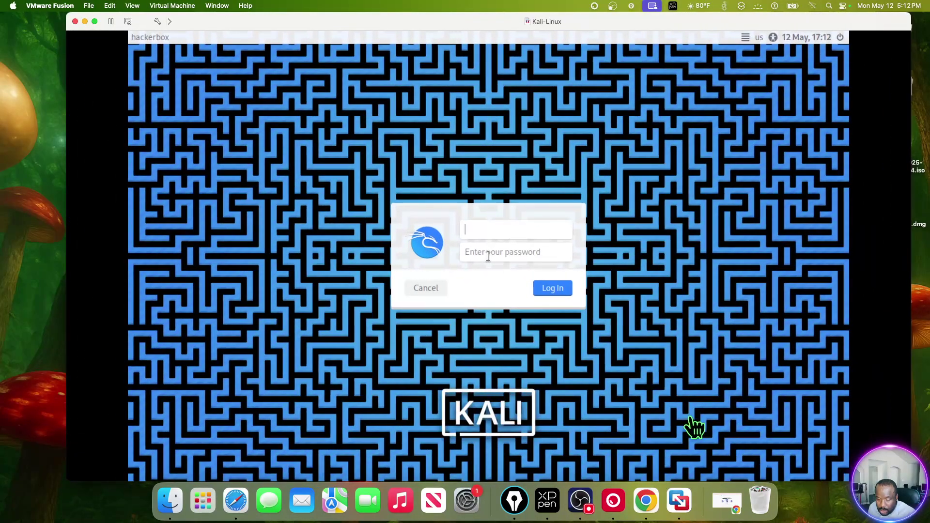
# Step: Log in with the new user's username and password, then open a terminal from the panel
pyautogui.write('stebid')
pyautogui.press('Return')
pyautogui.write('••••••••••')
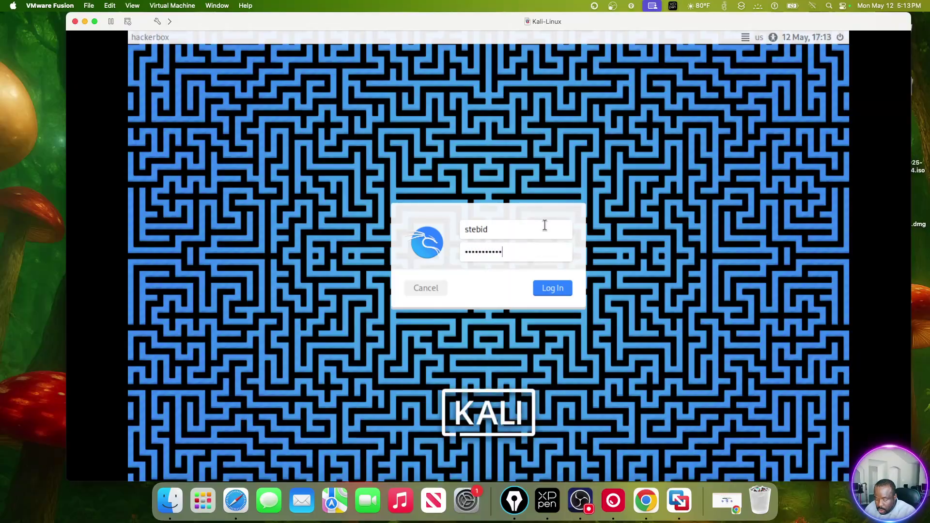
pyautogui.press('Return')
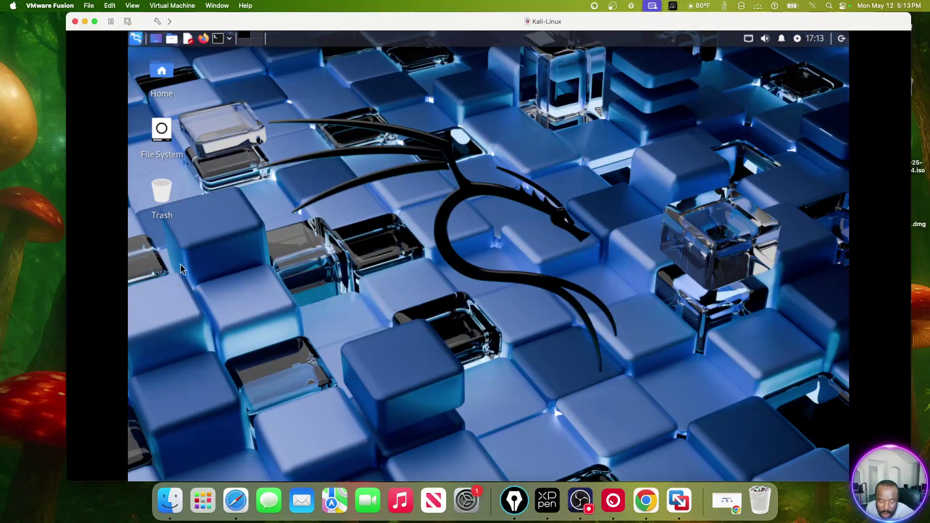
pyautogui.click(218, 40)
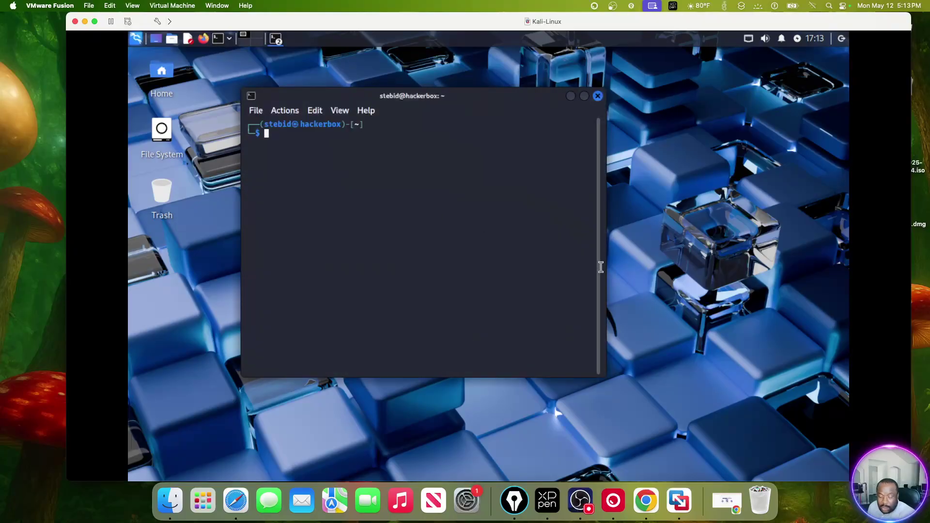